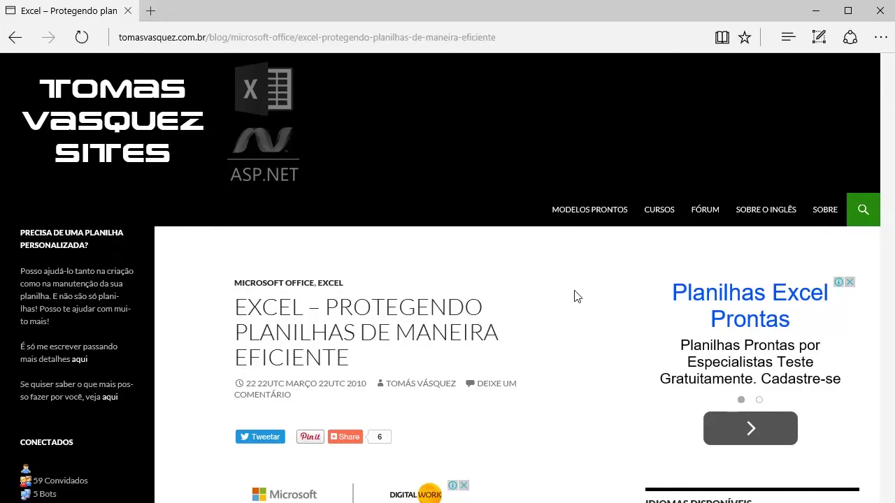
Scroll down through the reference article, then jump back to its top.
scroll(576, 296, down, 2)
scroll(575, 297, down, 2)
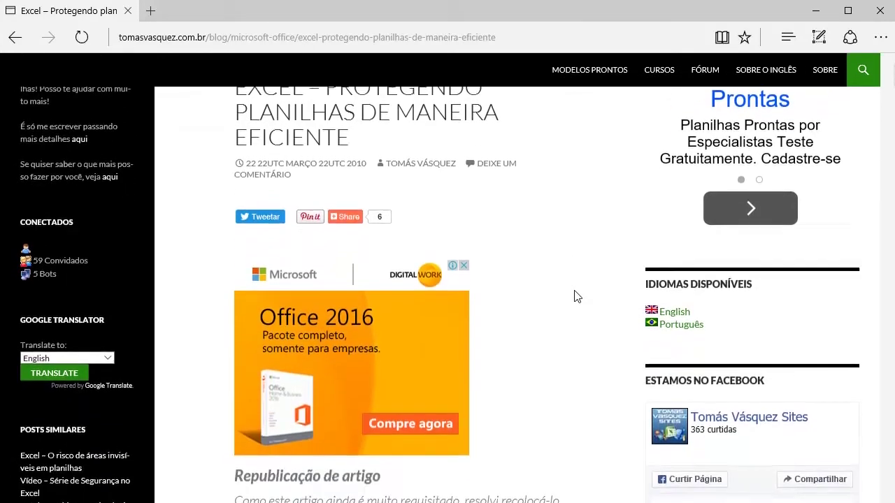
scroll(575, 297, down, 2)
scroll(575, 296, down, 1)
scroll(576, 296, down, 2)
scroll(575, 296, down, 1)
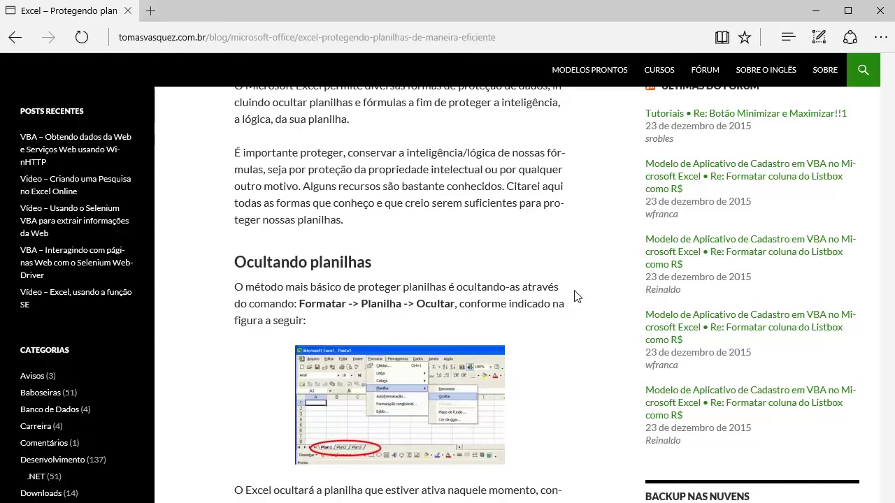
scroll(575, 297, down, 5)
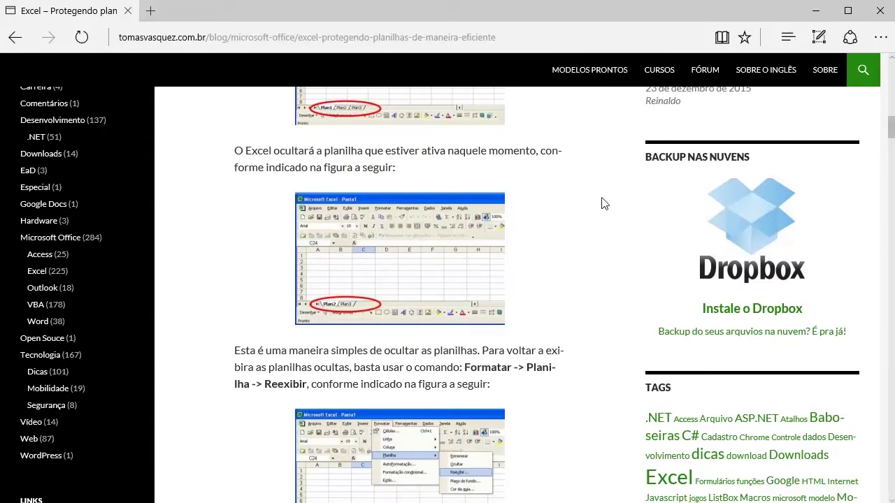
key(Home)
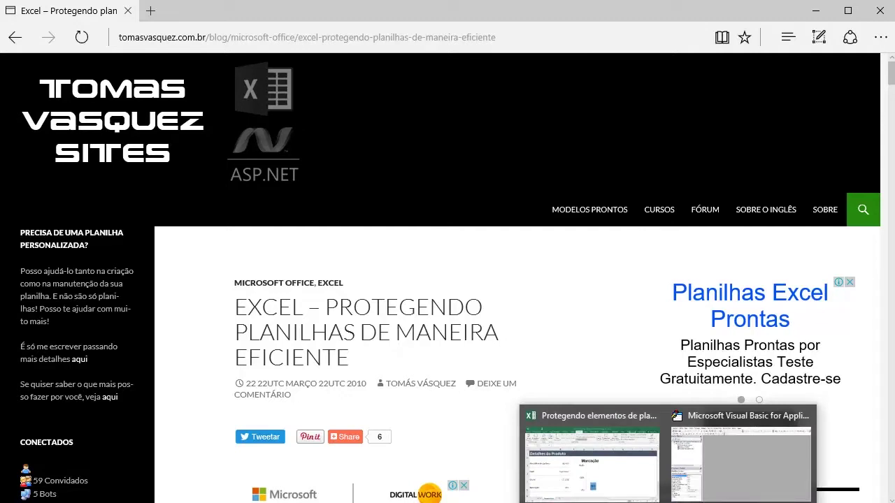
Switch to the Excel workbook and display the PROCV sheet's product lookup table.
click(608, 477)
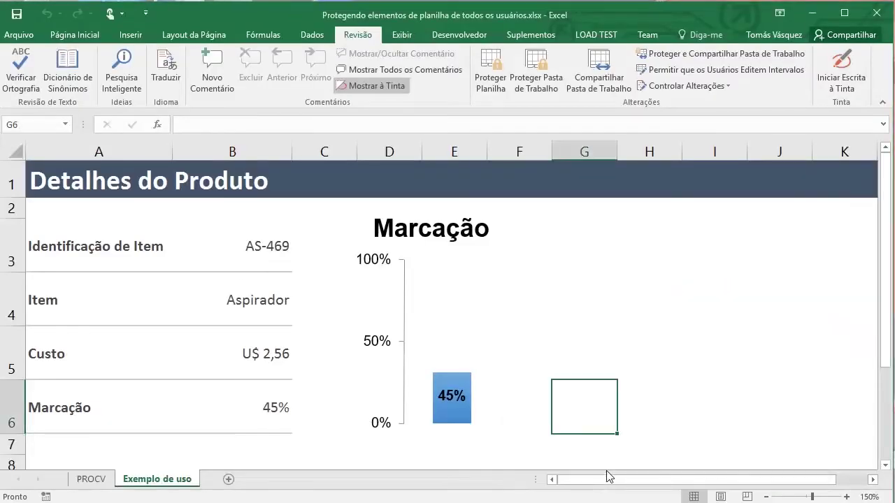
click(608, 305)
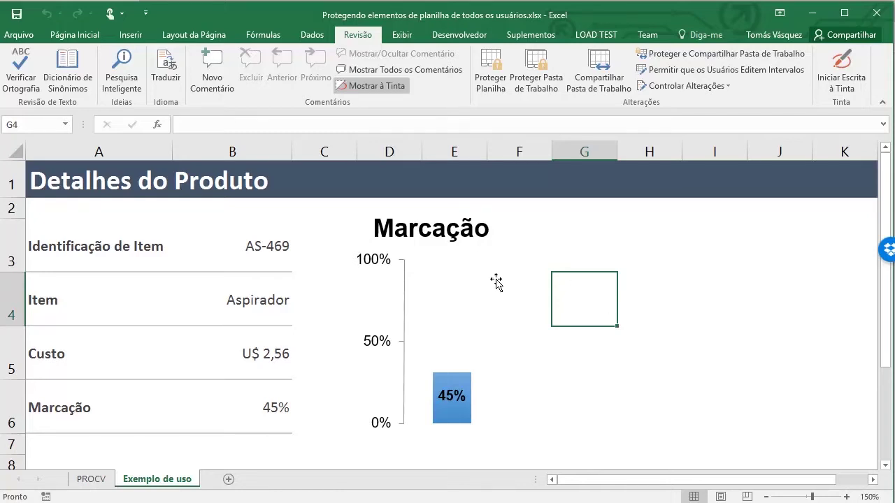
click(87, 479)
click(149, 480)
click(109, 480)
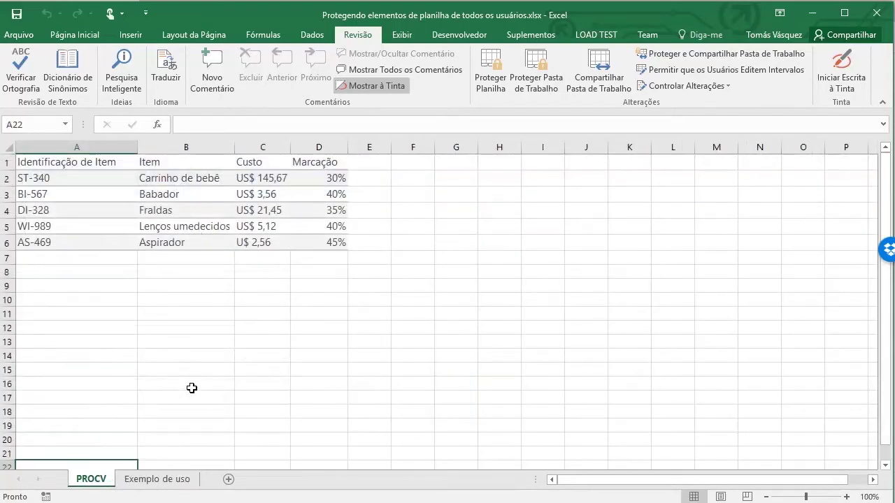
On Exemplo de uso, choose item ID BI-567 in B3 and review B4's PROCV formula.
click(162, 480)
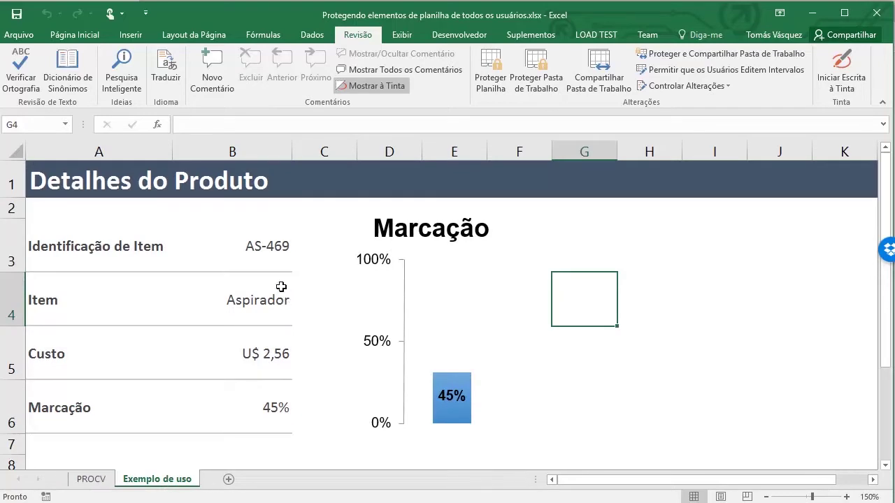
click(240, 246)
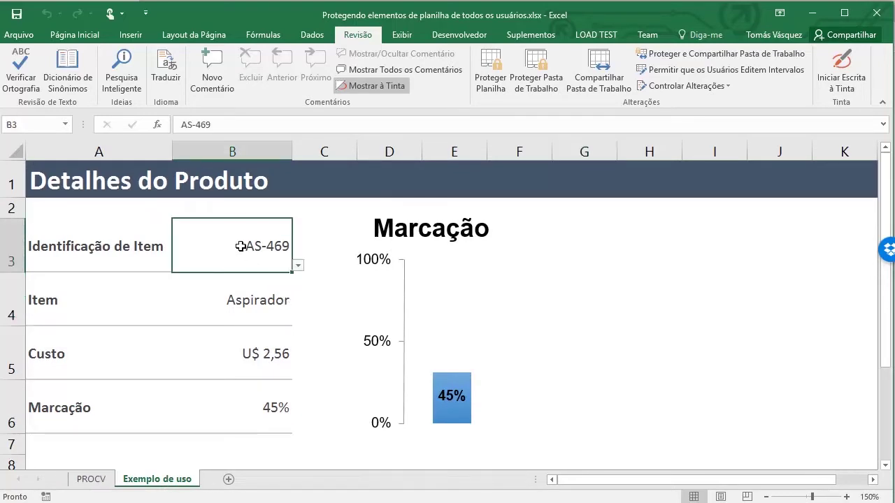
click(299, 267)
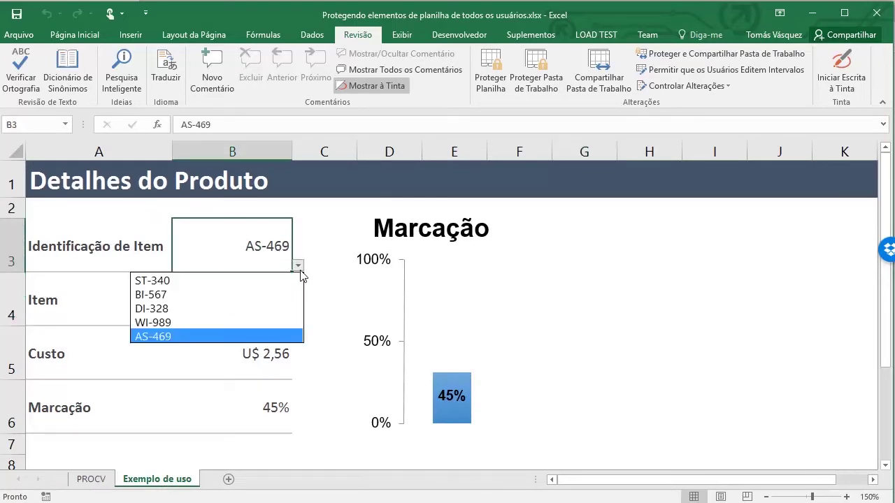
click(264, 297)
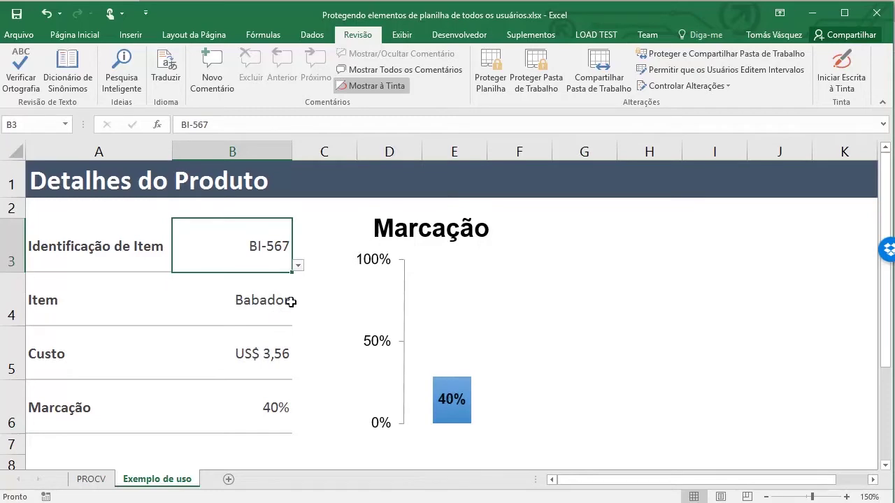
click(291, 302)
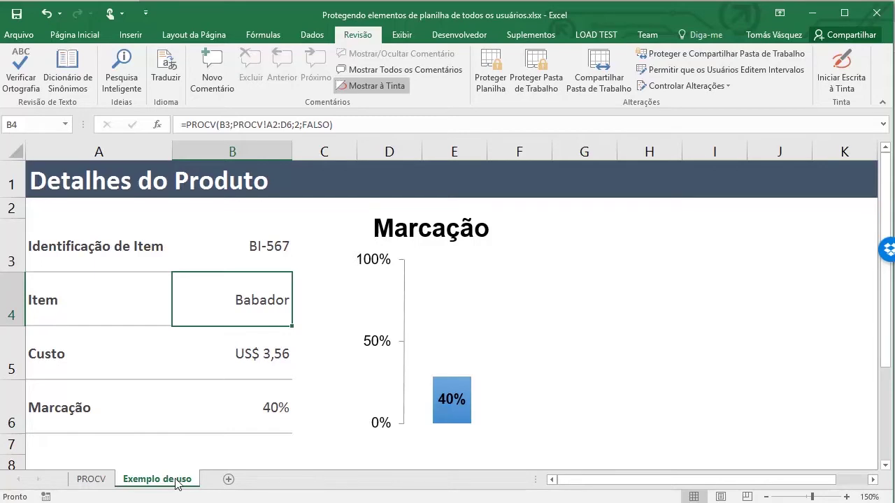
click(90, 480)
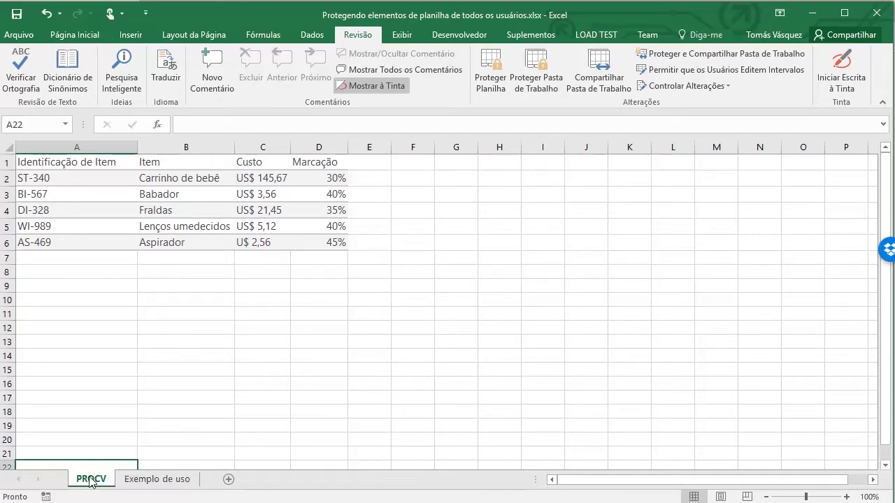
Hide the PROCV sheet using Ocultar from its tab's context menu.
right_click(90, 481)
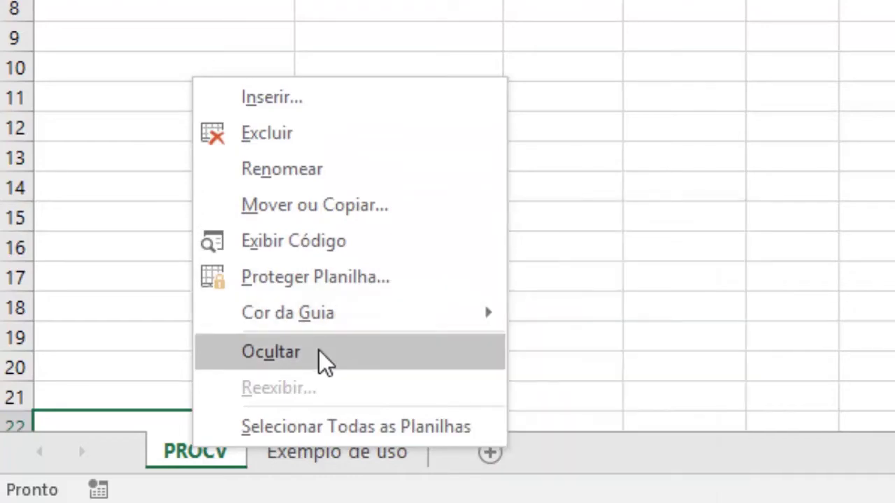
click(314, 353)
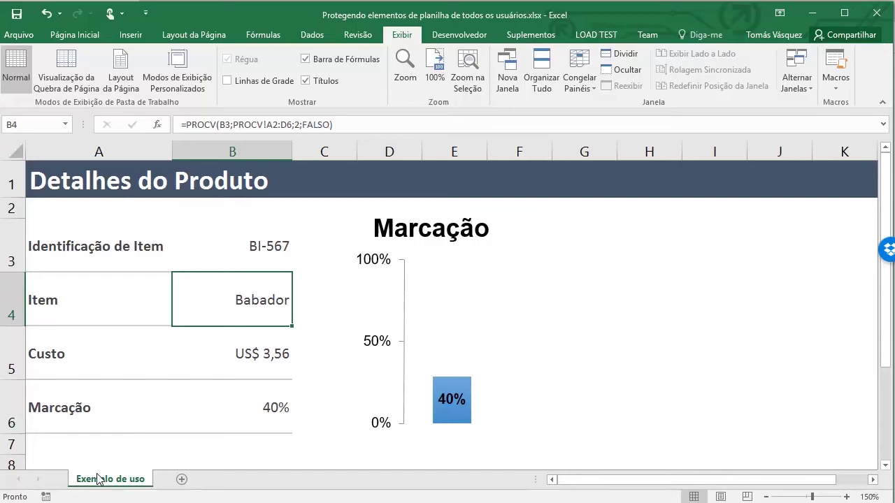
Restore PROCV through Reexibir and bring its lookup table into view.
right_click(97, 479)
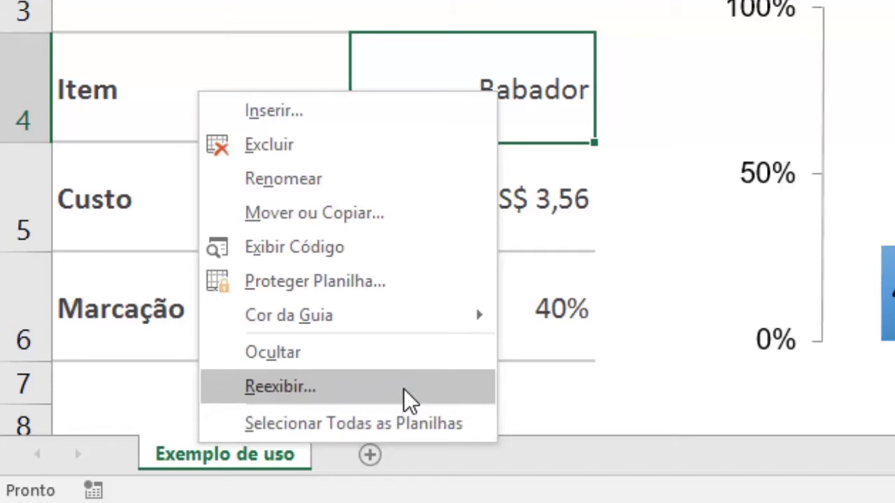
click(403, 388)
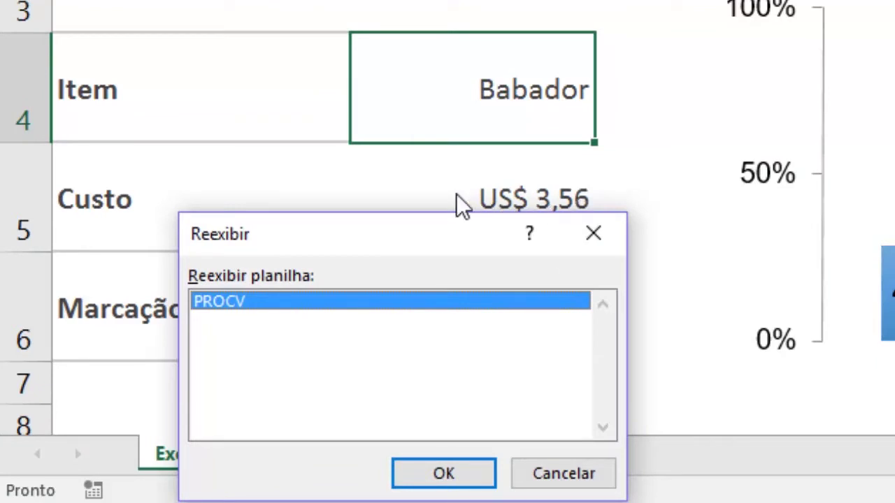
click(426, 473)
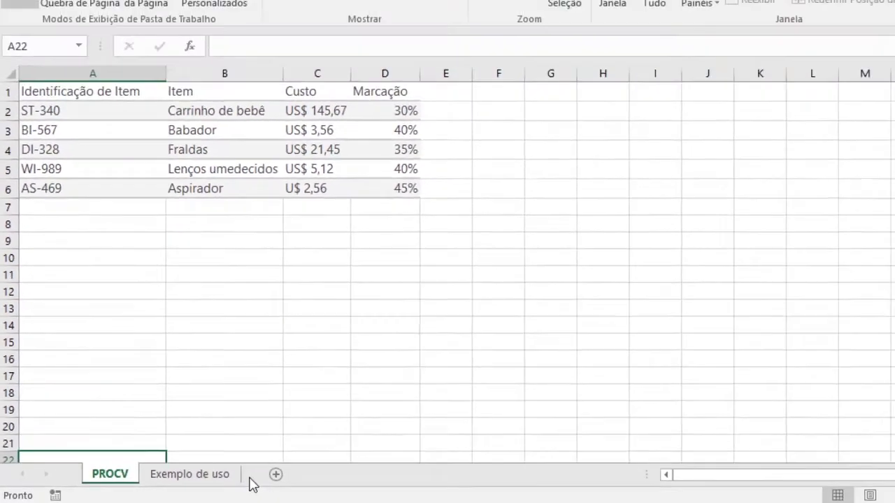
click(188, 482)
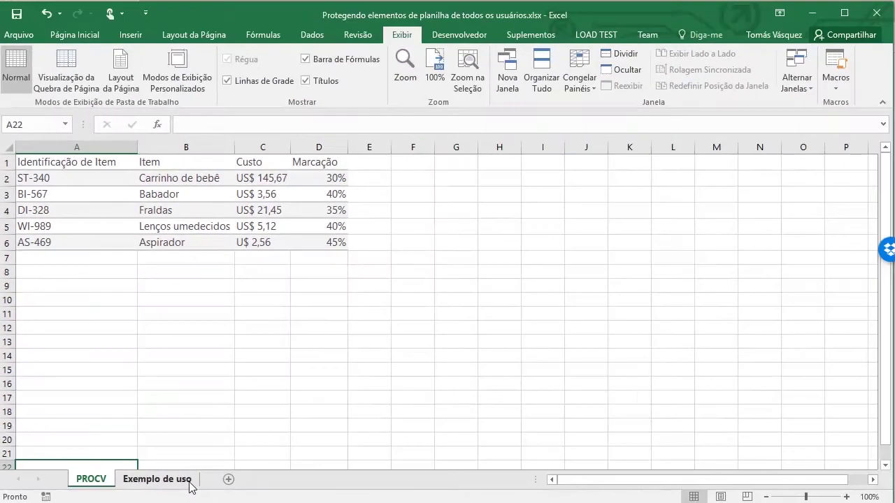
click(105, 479)
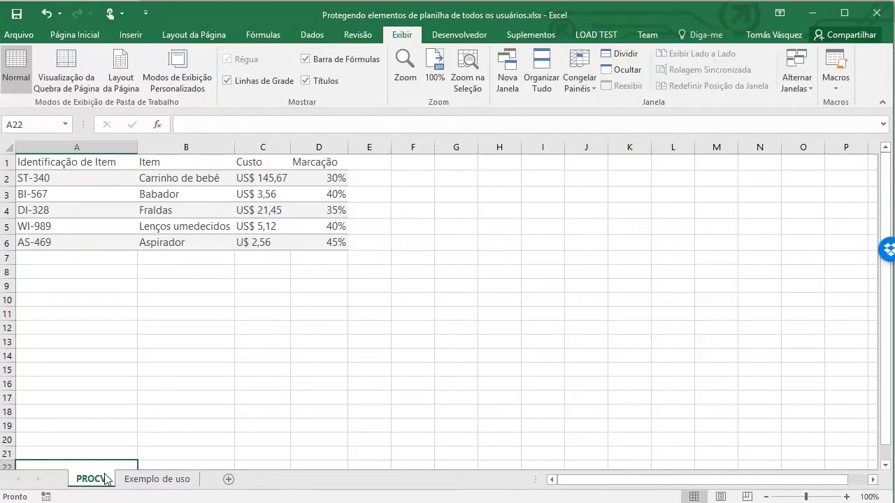
Hide PROCV again with Ocultar, then confirm Reexibir is offered on Exemplo de uso.
right_click(106, 478)
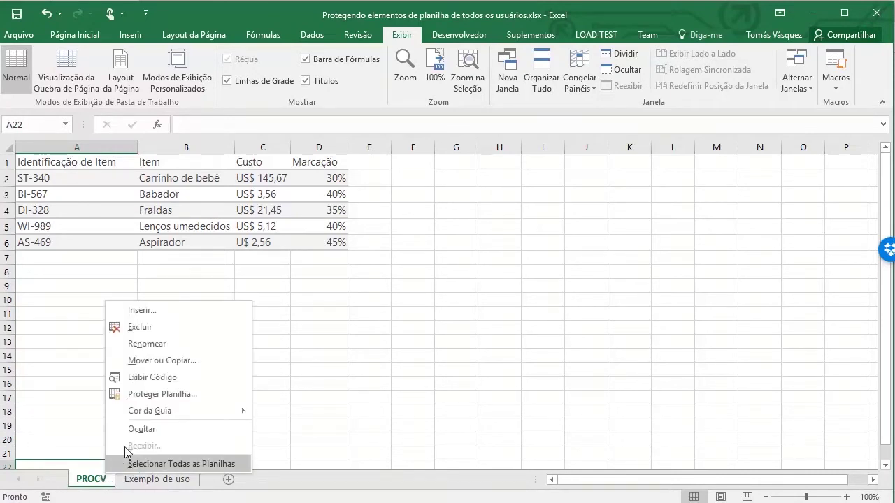
click(151, 430)
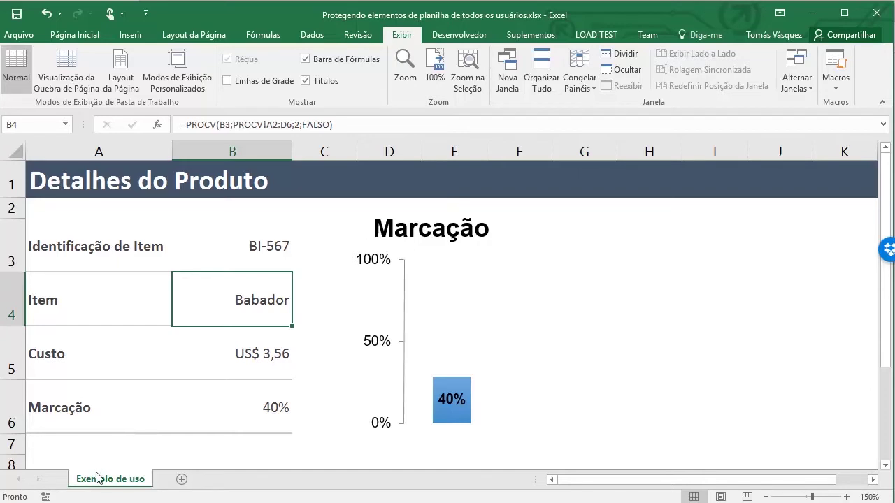
right_click(110, 479)
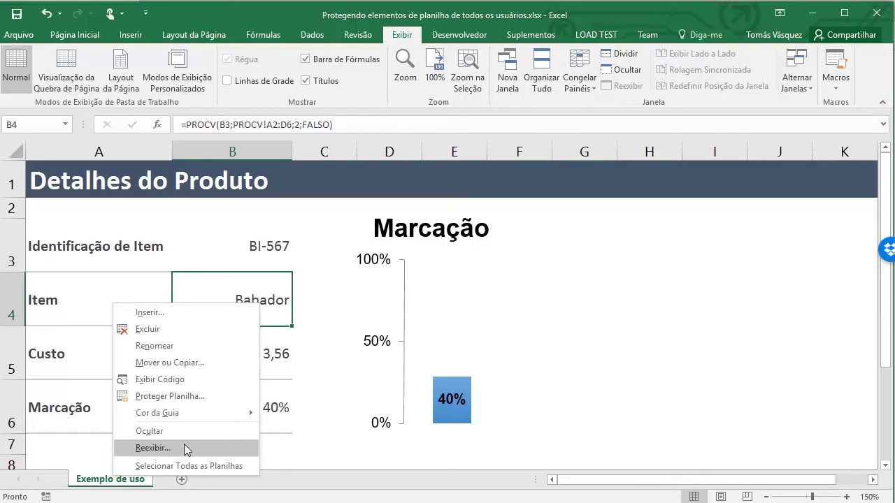
click(618, 289)
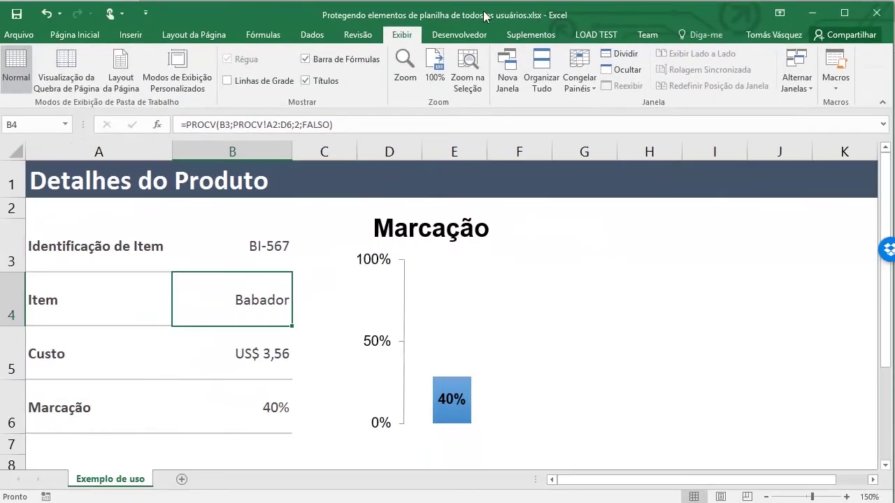
From the Desenvolvedor tab, open the VBA editor and show Planilha1 (PROCV)'s properties, Visible 0 - xlSheetHidden.
click(439, 38)
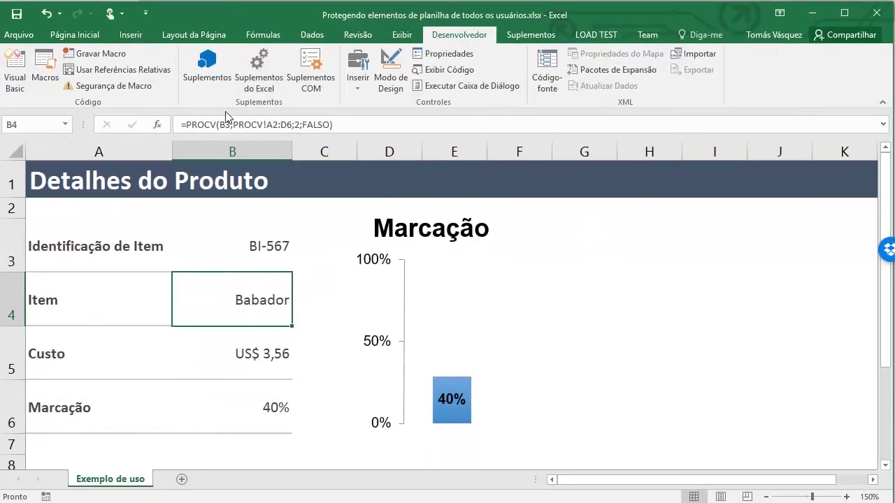
click(9, 84)
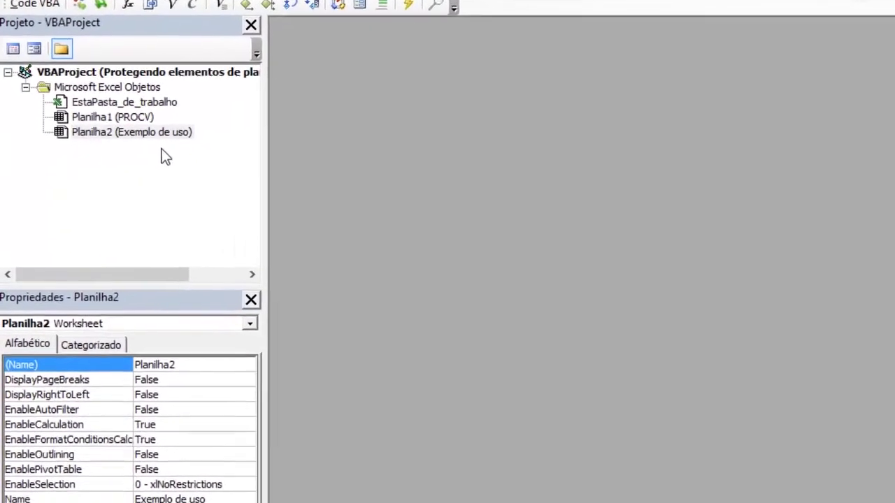
click(153, 97)
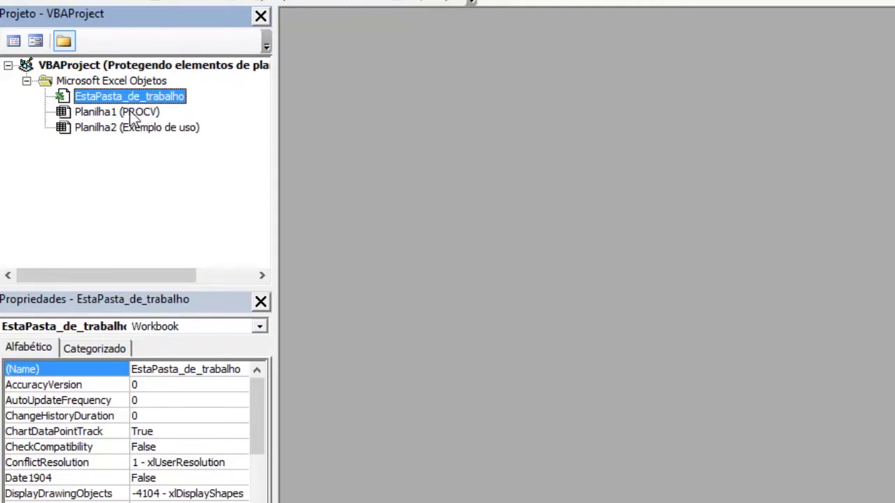
click(129, 112)
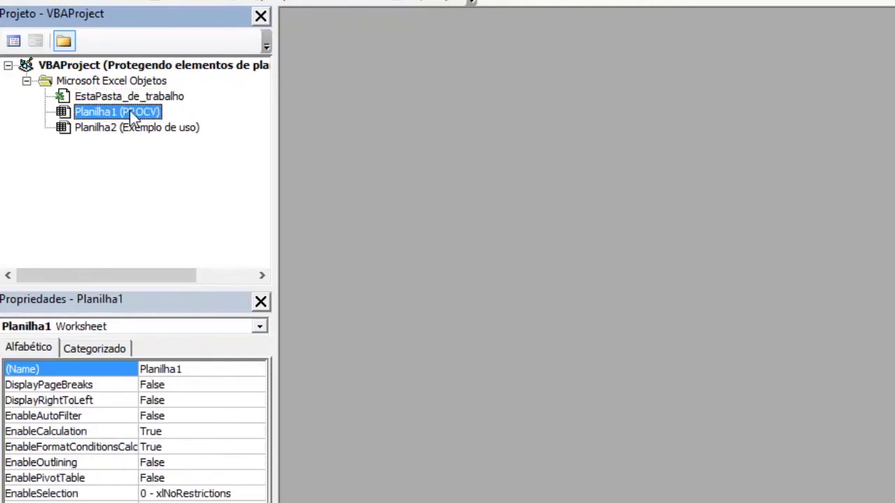
click(112, 127)
click(141, 102)
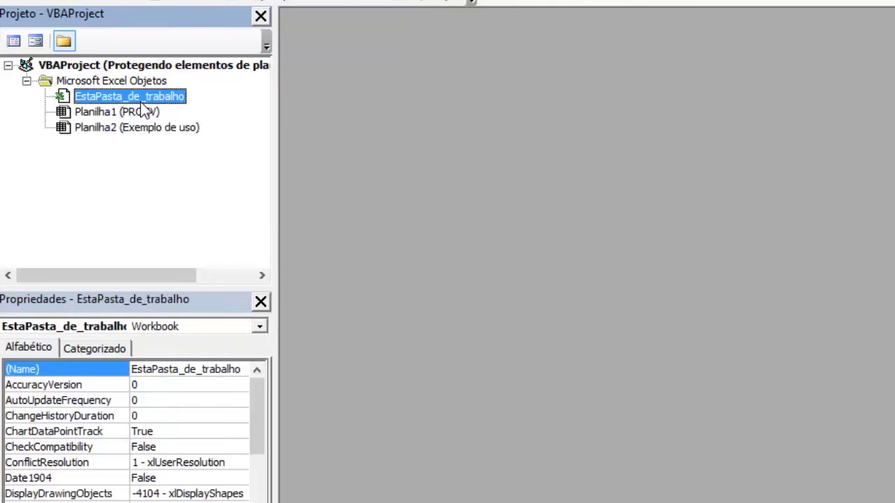
click(131, 110)
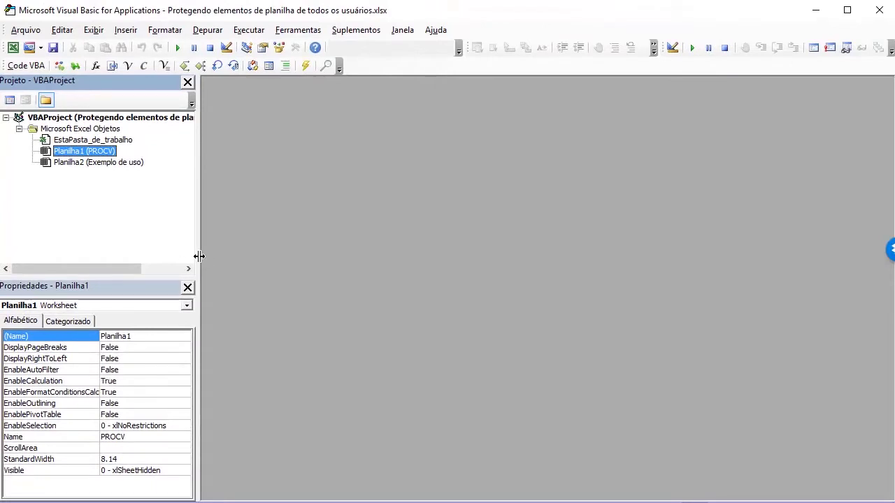
Show Planilha2 (Exemplo de uso)'s properties, Visible -1 - xlSheetVisible, and reopen the VBA editor.
click(94, 30)
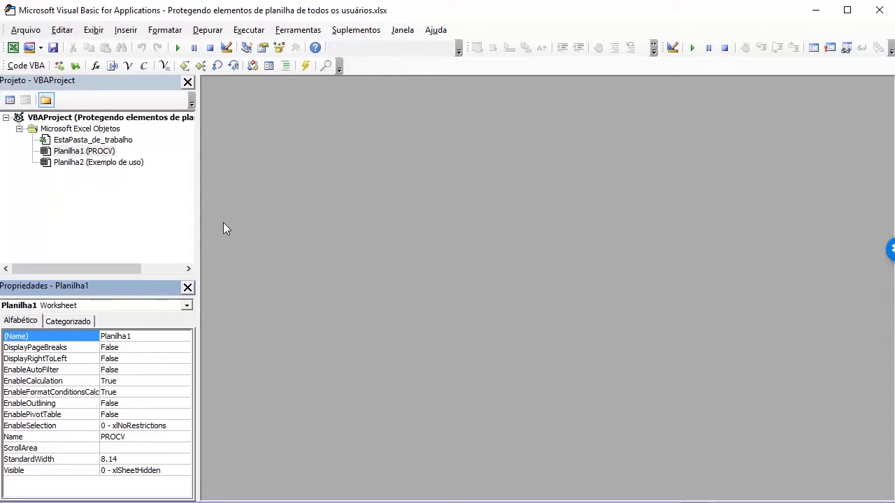
click(112, 163)
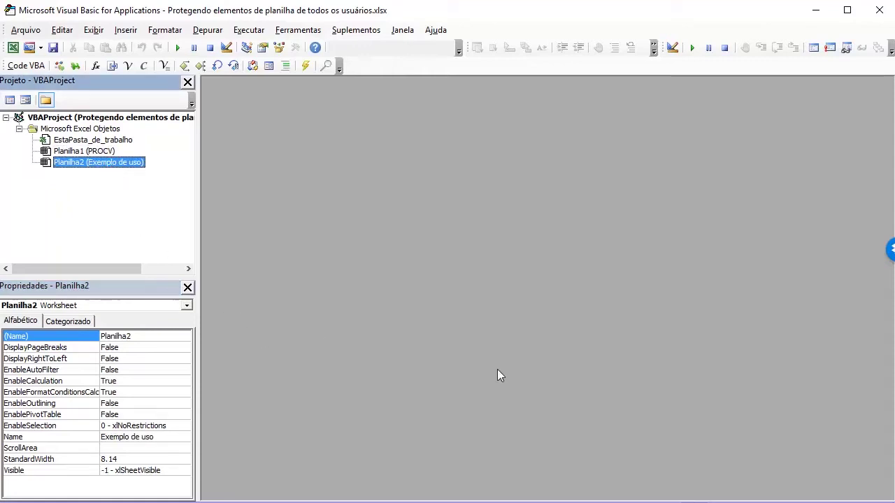
click(13, 48)
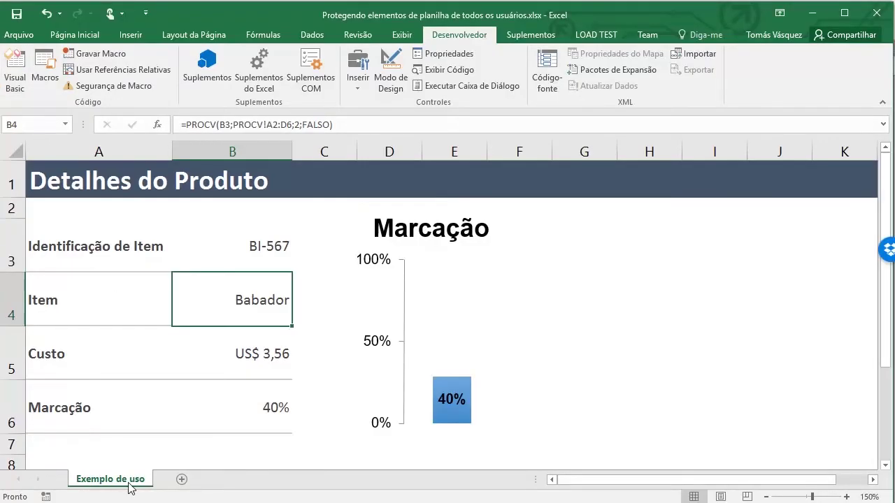
click(25, 76)
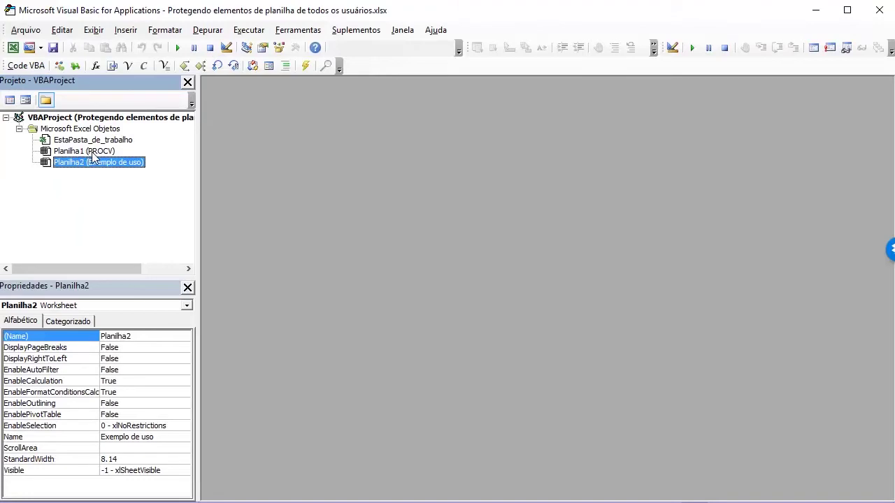
click(93, 153)
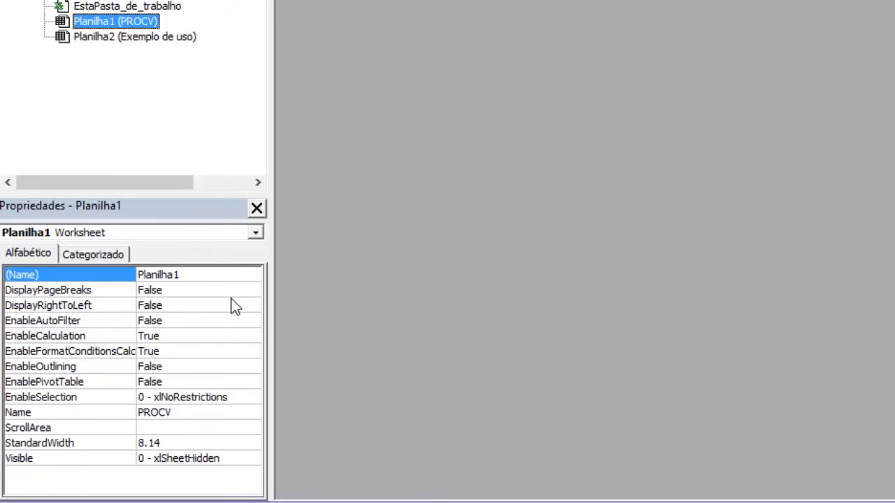
Alternate between Planilha1 and Planilha2 to compare Visible values, then return to Excel with Alt+F11.
click(116, 209)
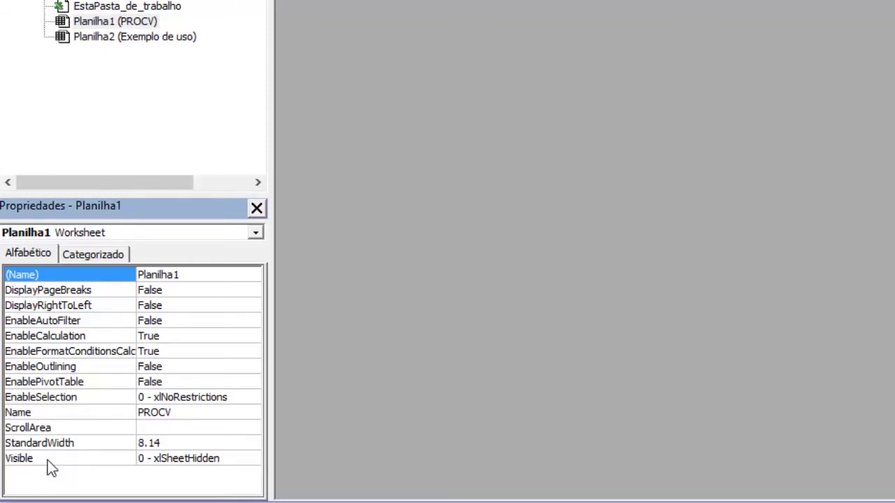
click(166, 37)
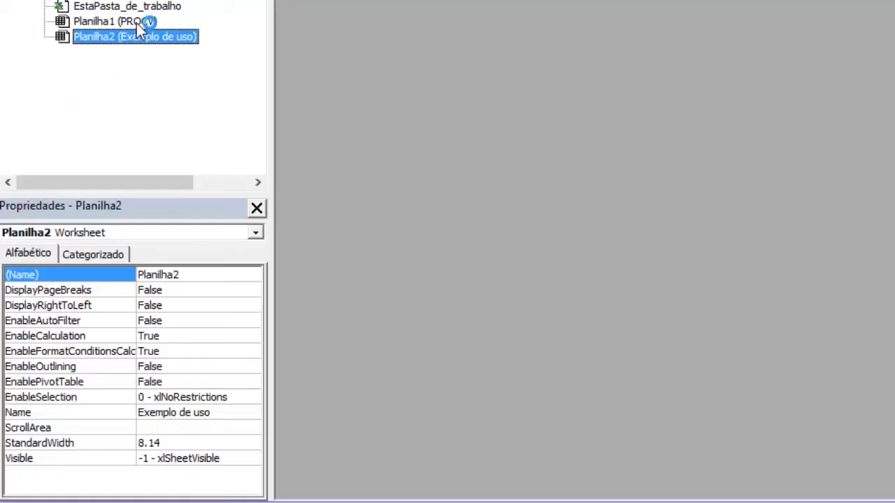
click(138, 24)
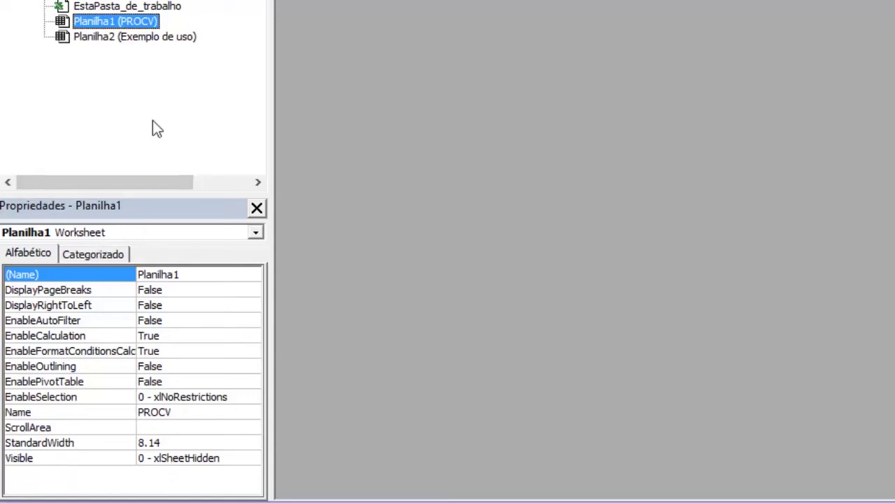
click(177, 42)
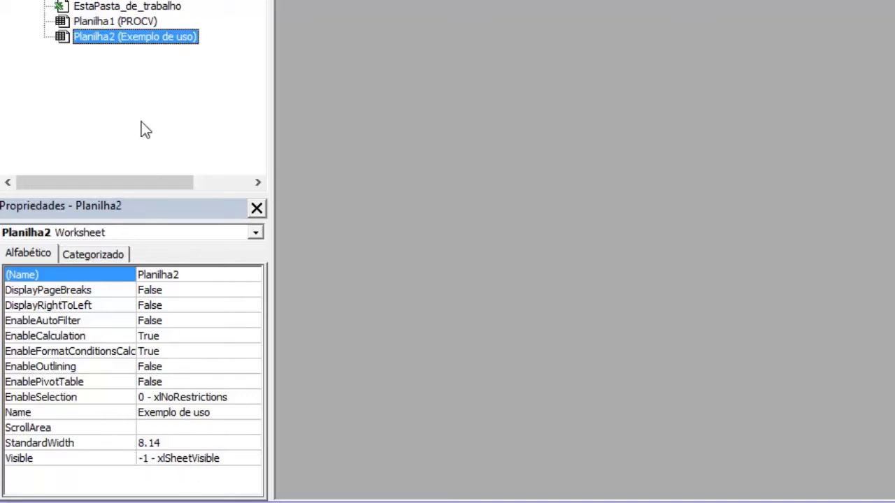
click(147, 22)
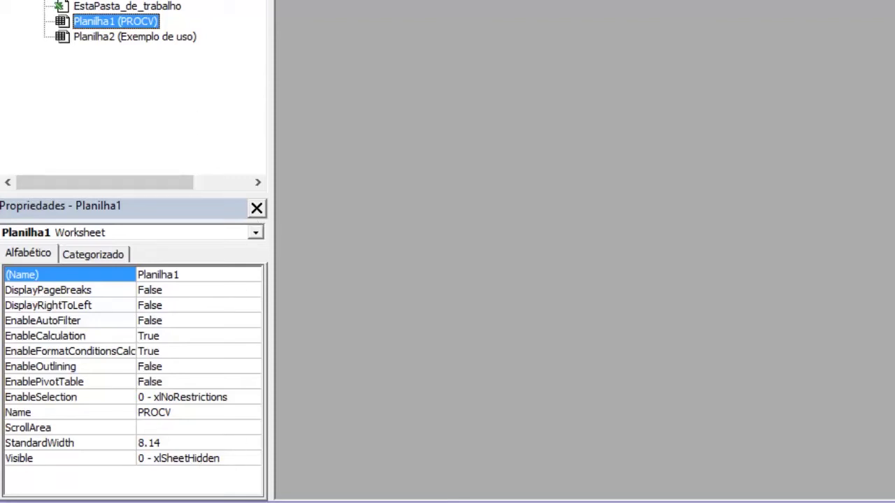
key(alt+F11)
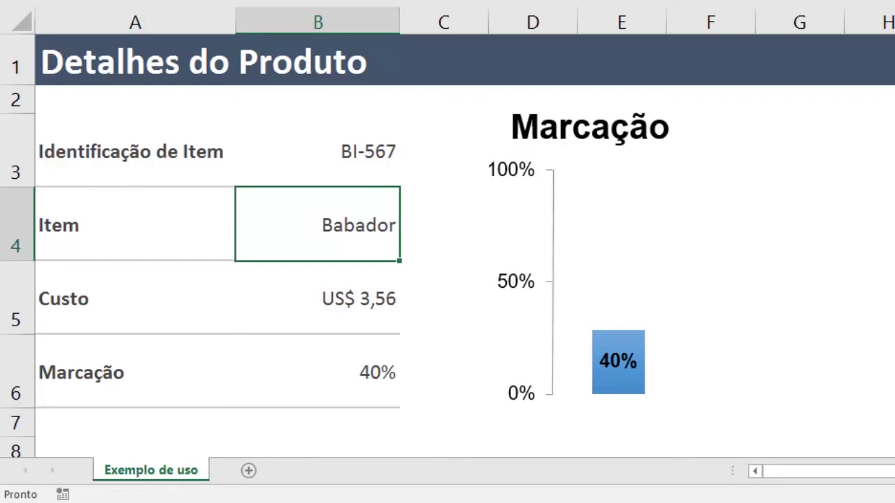
Check the Reexibir option on the Exemplo de uso tab, cancel, and return to PROCV's properties.
key(alt+F11)
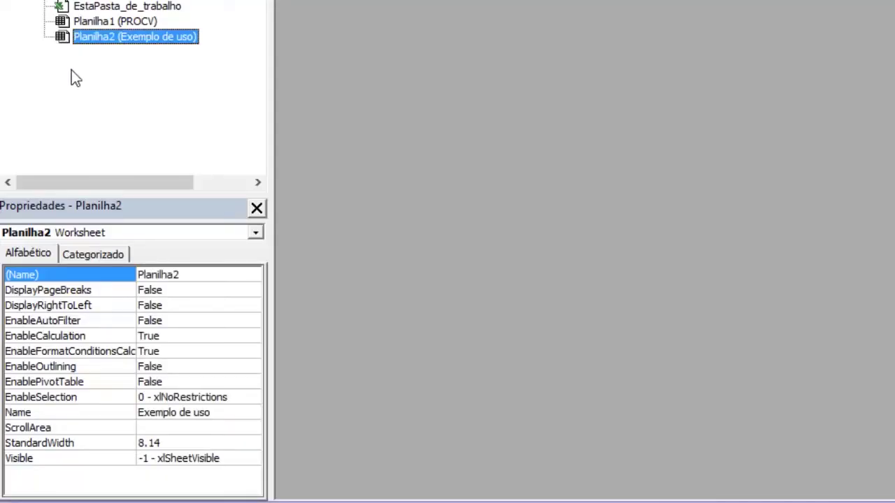
key(alt+F11)
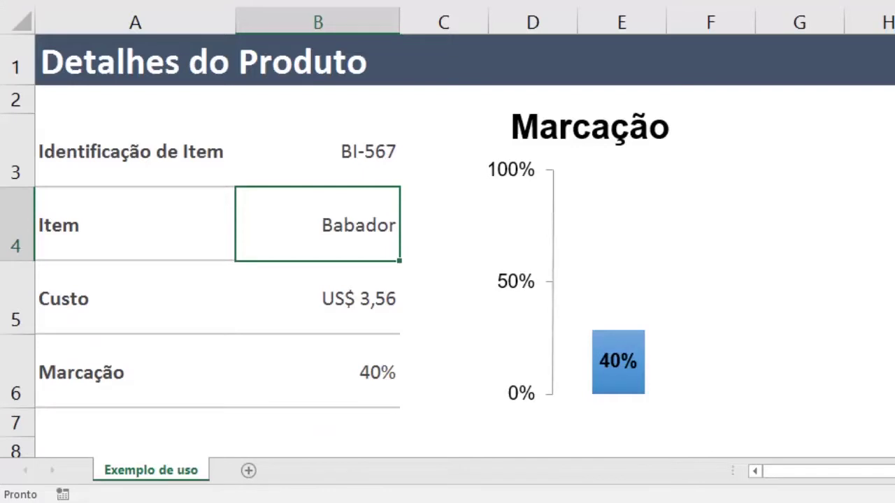
right_click(142, 477)
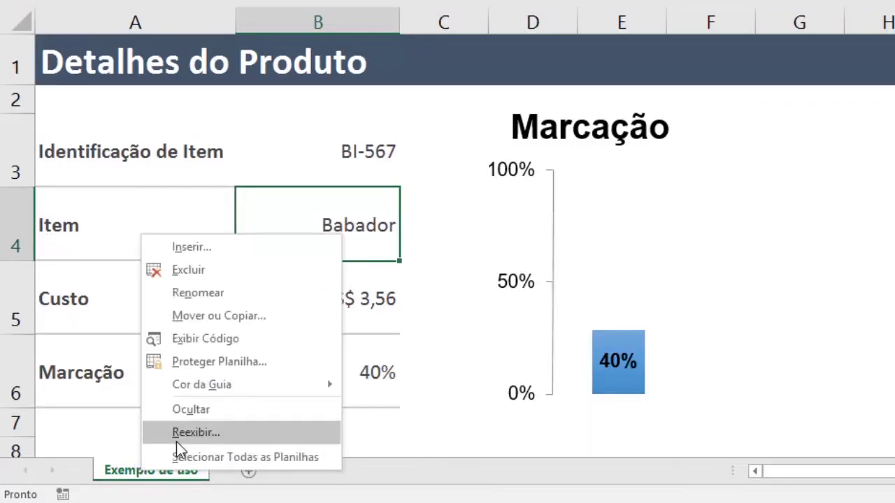
key(Escape)
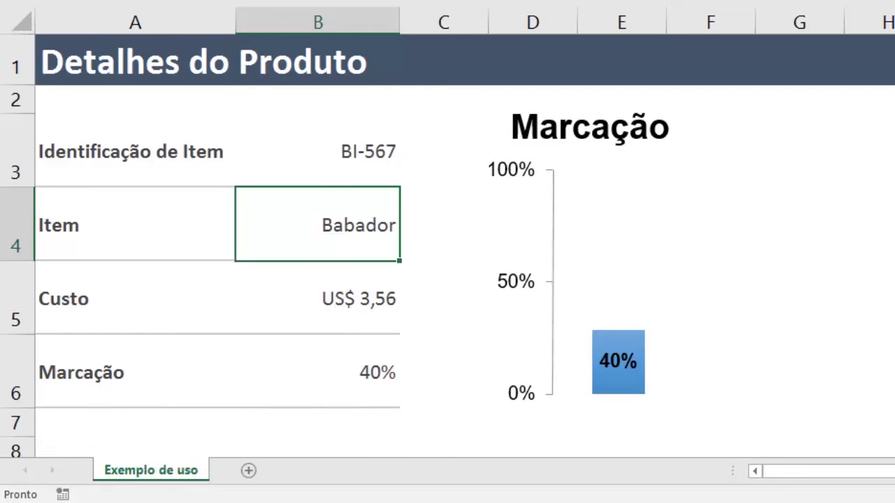
key(alt+F11)
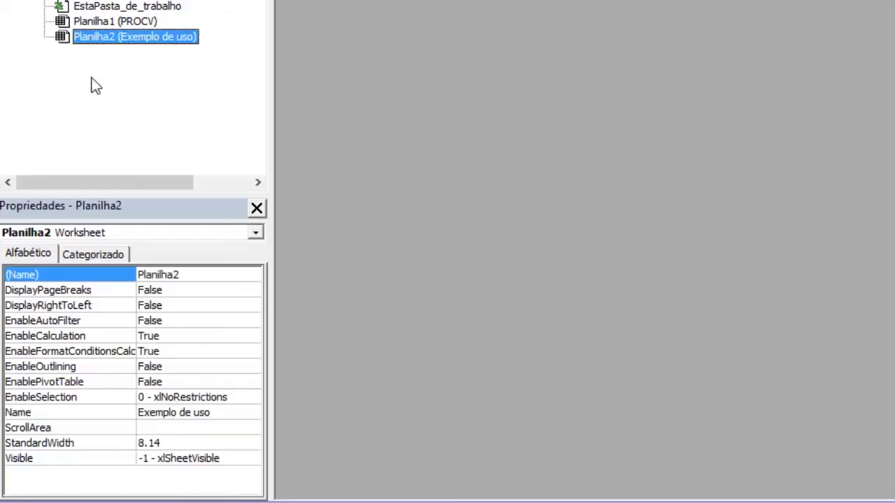
click(115, 21)
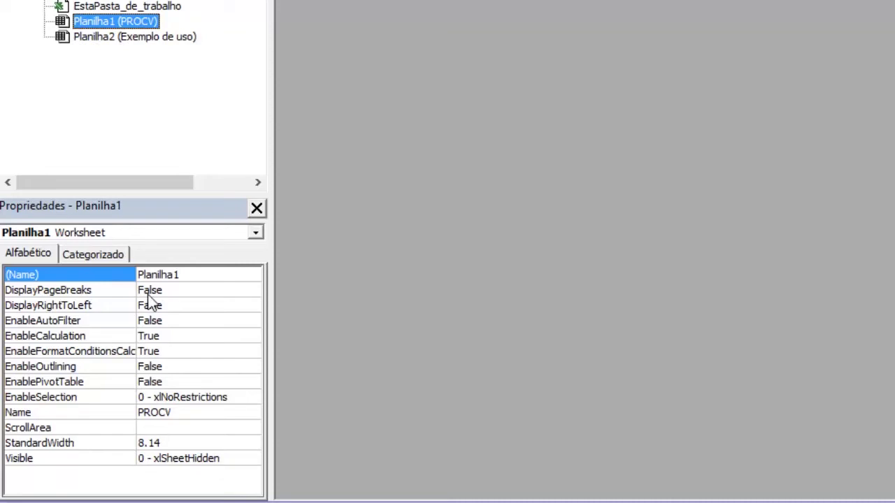
Set Planilha1 (PROCV)'s Visible property to 2 - xlSheetVeryHidden and switch back to Excel.
click(247, 458)
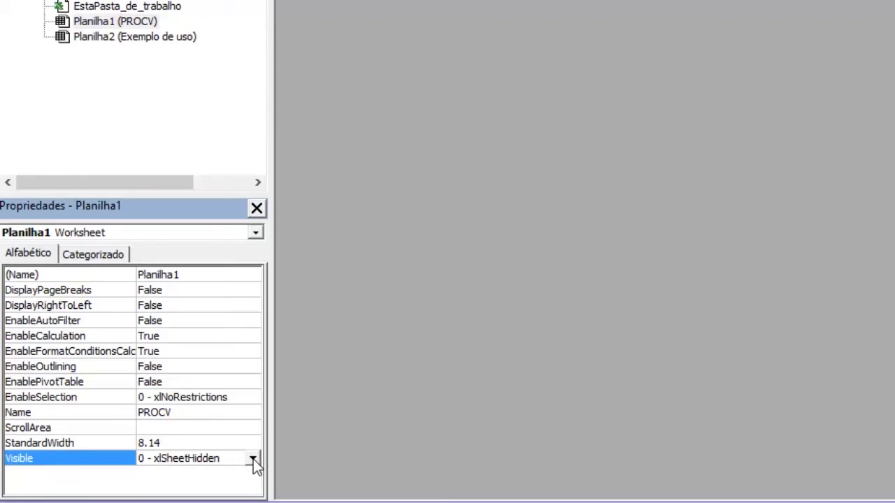
click(253, 459)
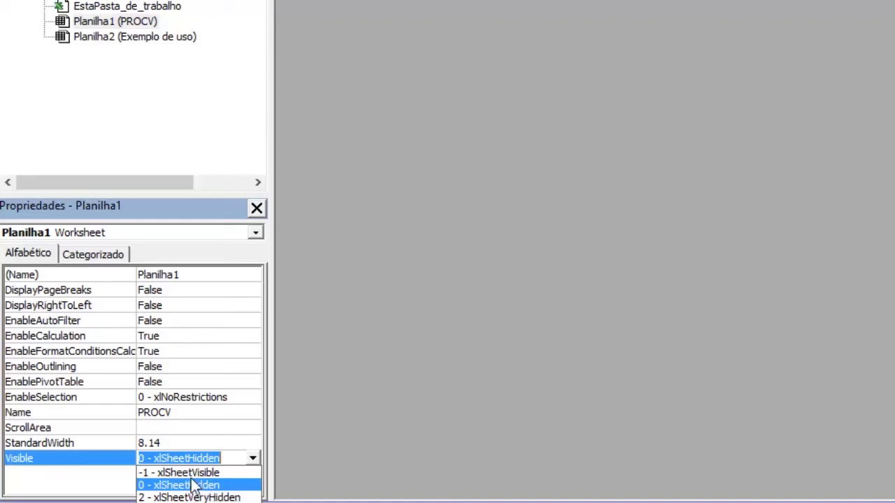
click(171, 498)
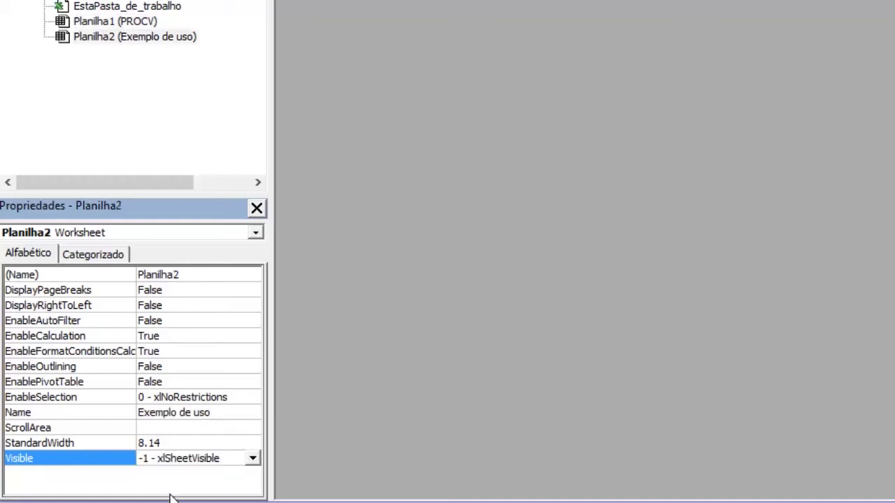
click(155, 22)
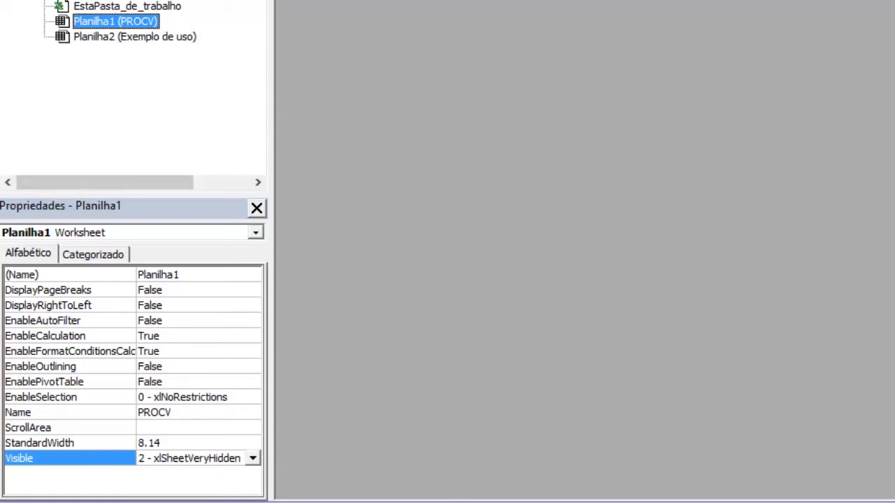
key(alt+F11)
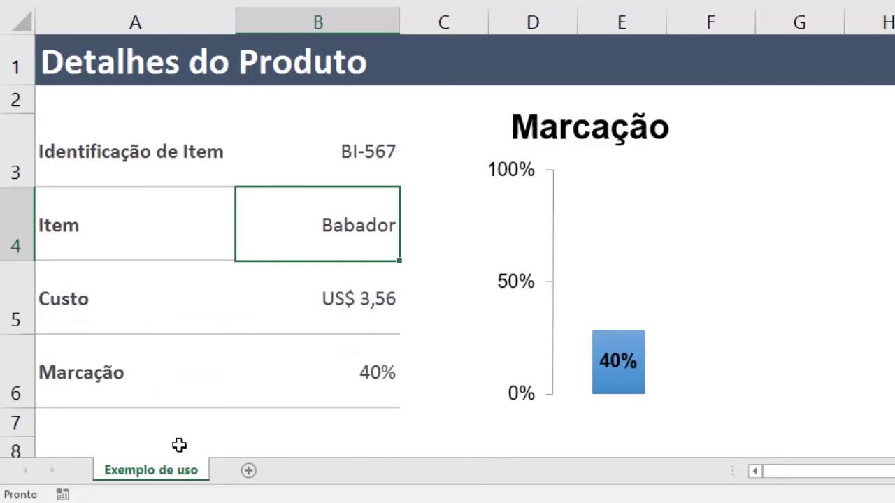
Confirm PROCV can't be unhidden and B4's PROCV lookup still returns Babador, then open Visual Basic.
right_click(143, 470)
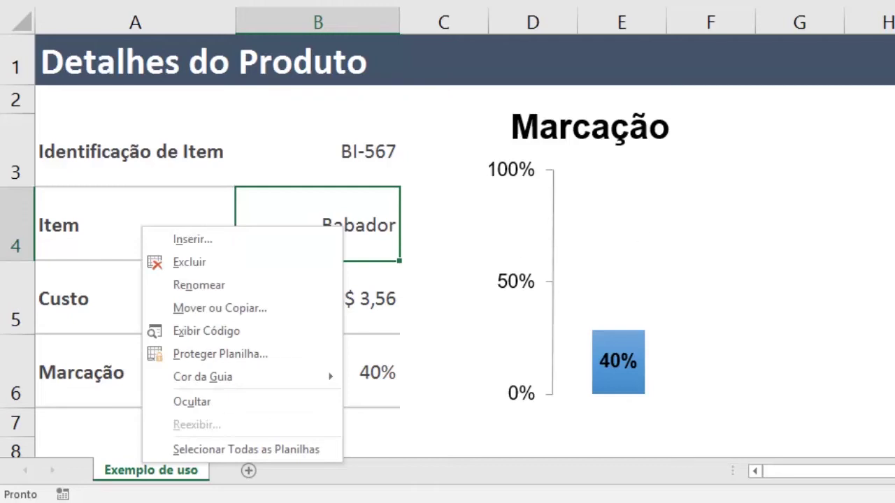
key(Escape)
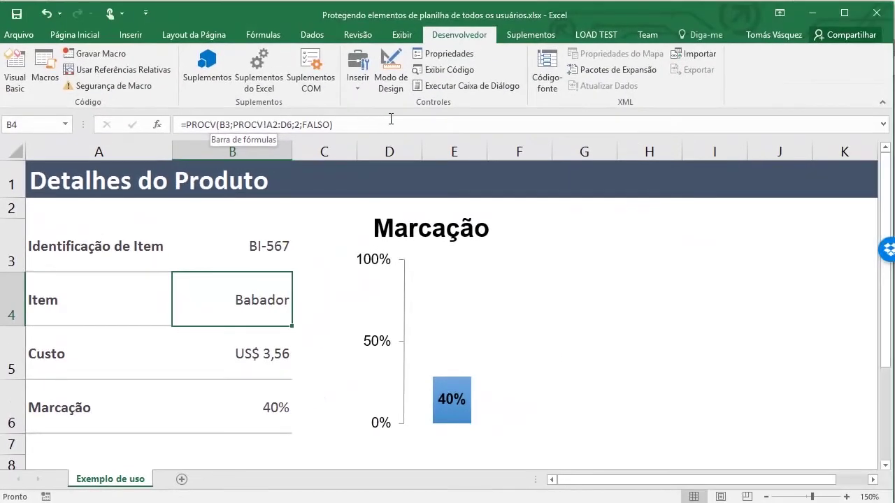
click(390, 120)
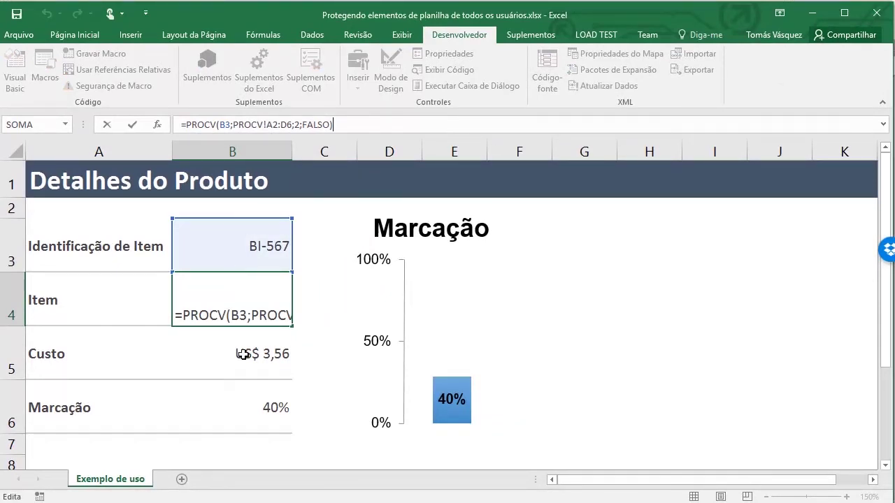
key(Escape)
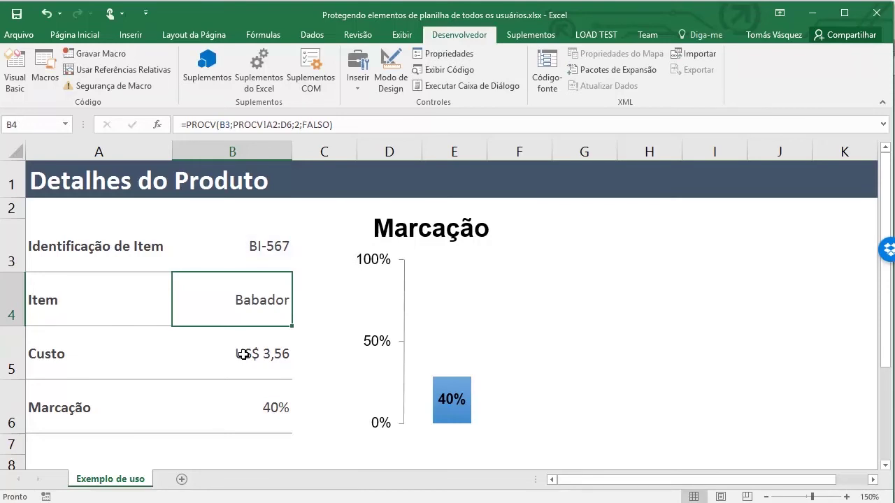
click(14, 69)
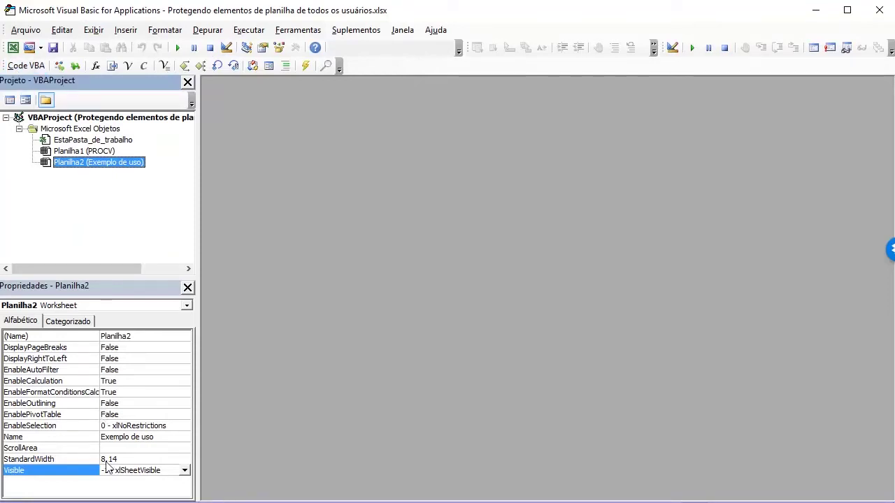
Verify Planilha1 (PROCV) remains xlSheetVeryHidden, select Exemplo de uso, and return to Excel.
click(167, 470)
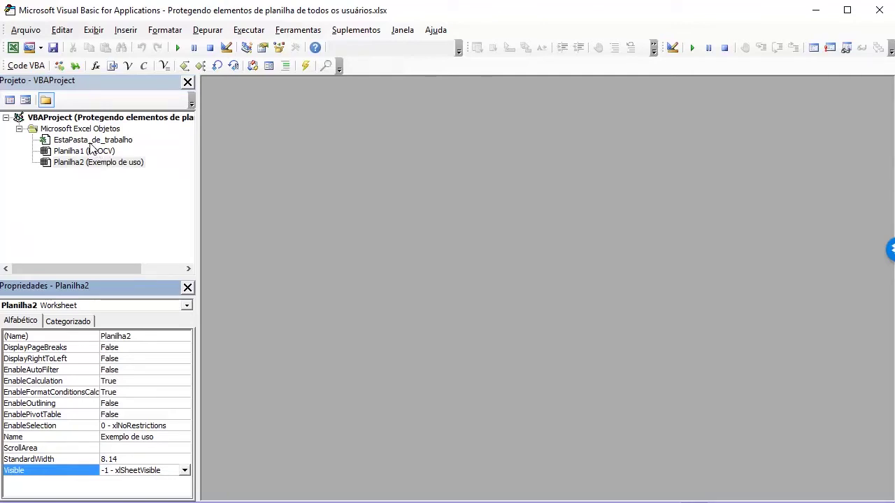
click(91, 151)
click(185, 470)
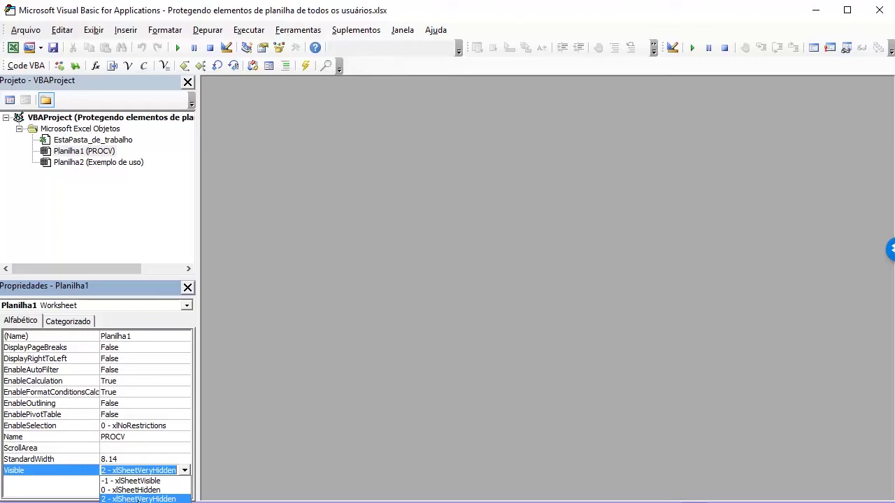
click(129, 499)
click(98, 162)
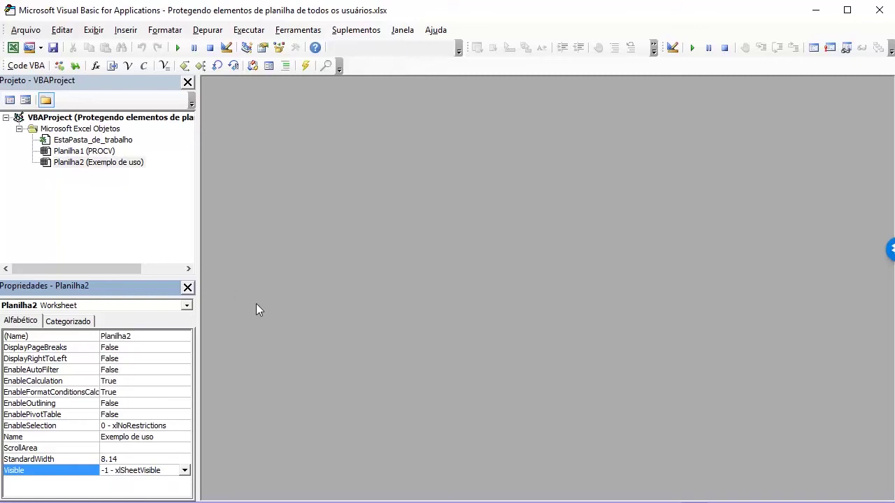
click(13, 47)
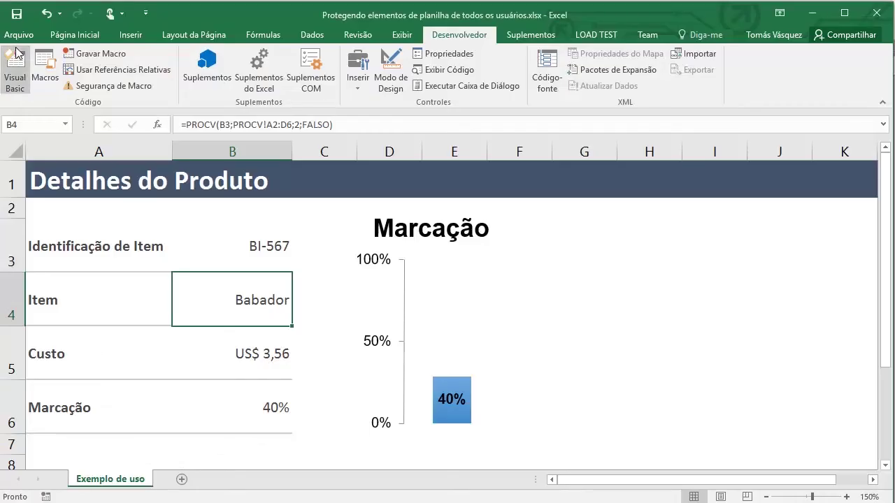
Check Reexibir is still unavailable, save the workbook, and switch back to the VBA editor.
right_click(121, 483)
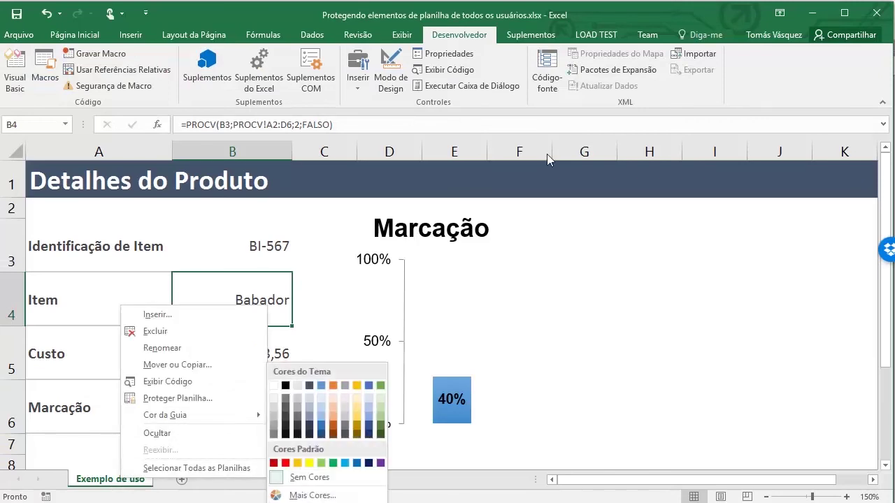
click(657, 21)
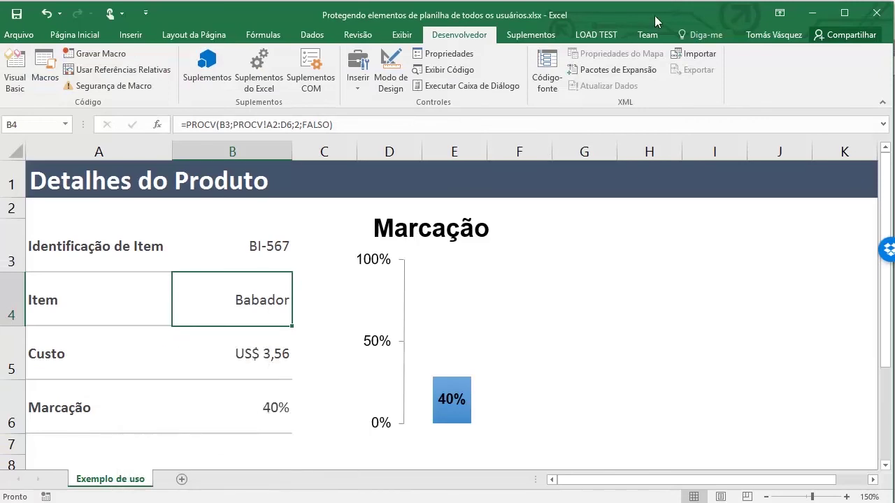
click(16, 13)
click(668, 502)
click(712, 433)
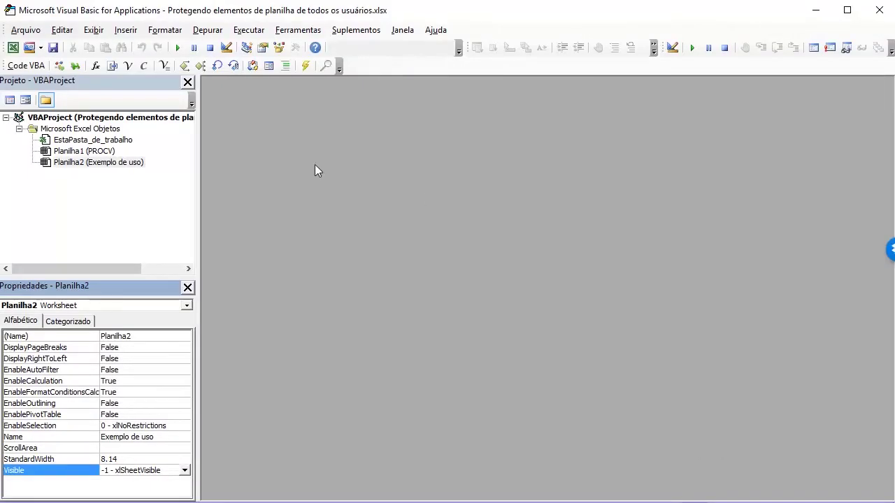
click(87, 119)
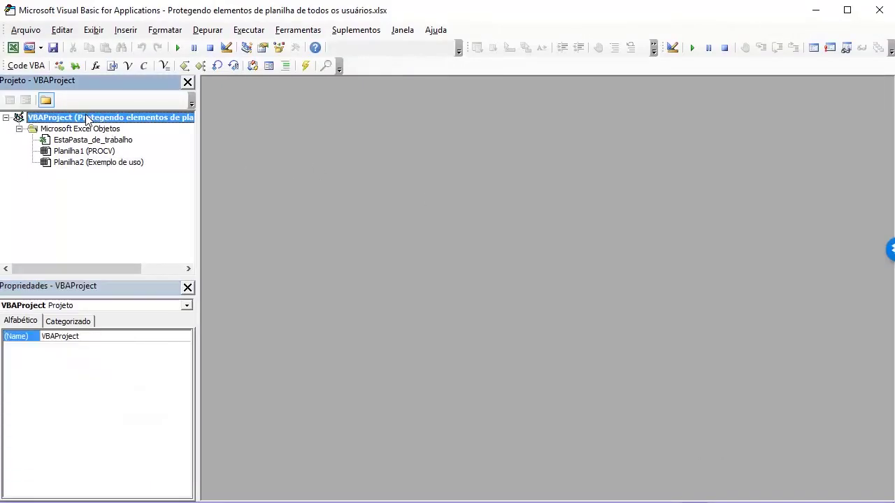
right_click(87, 118)
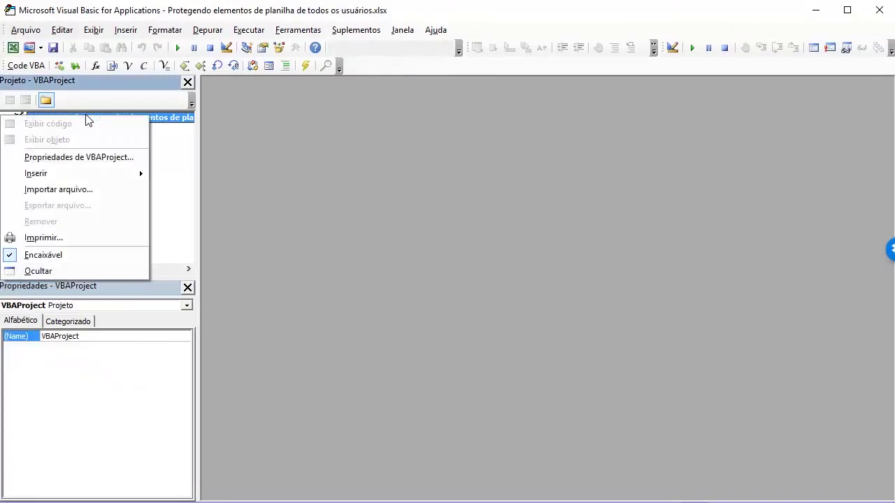
click(119, 157)
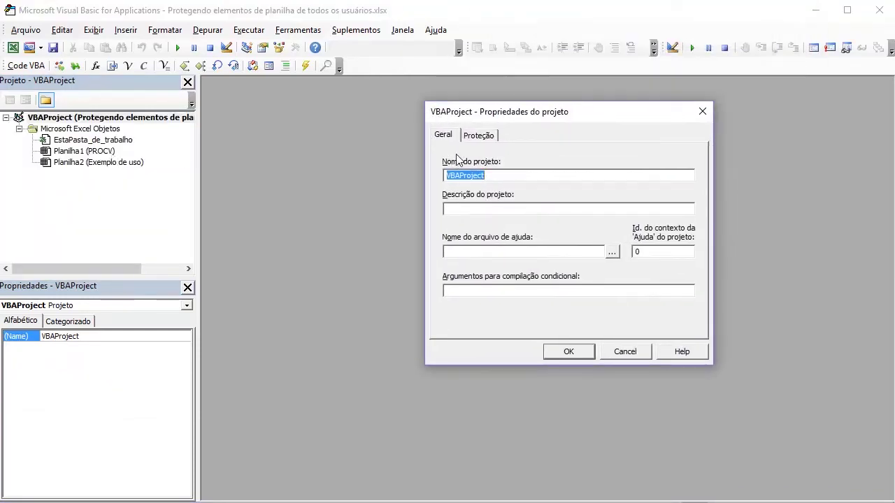
click(479, 135)
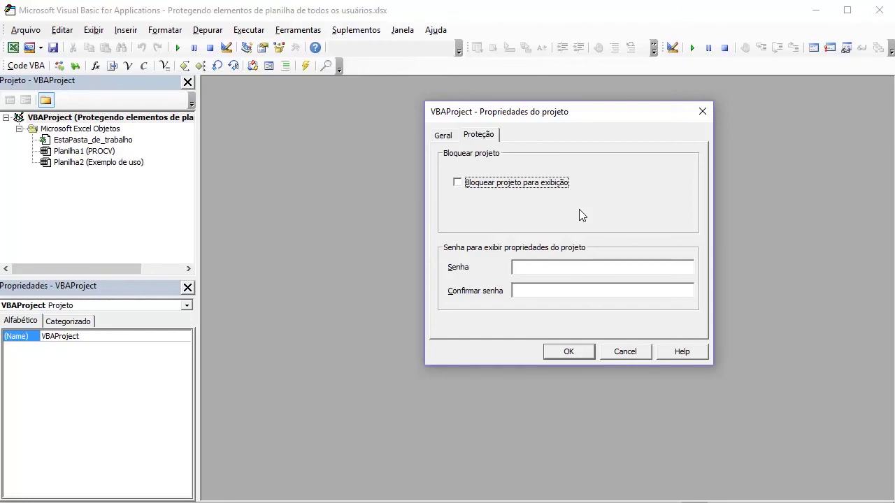
click(621, 353)
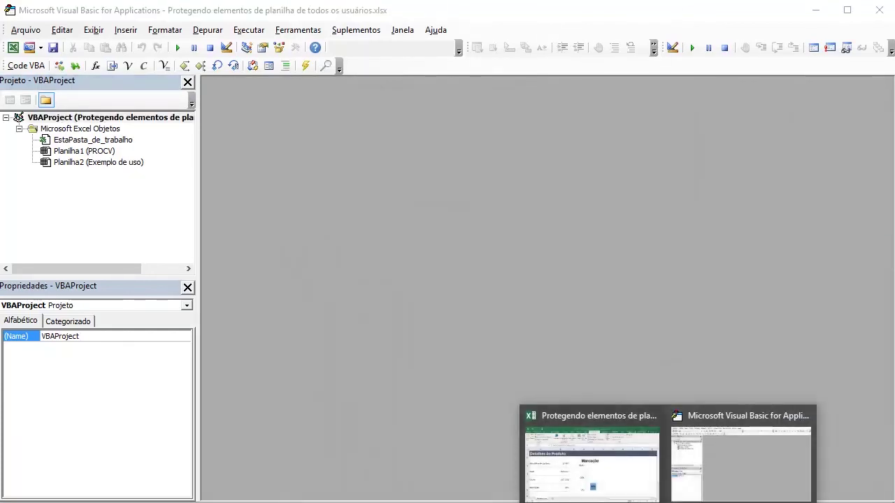
click(609, 457)
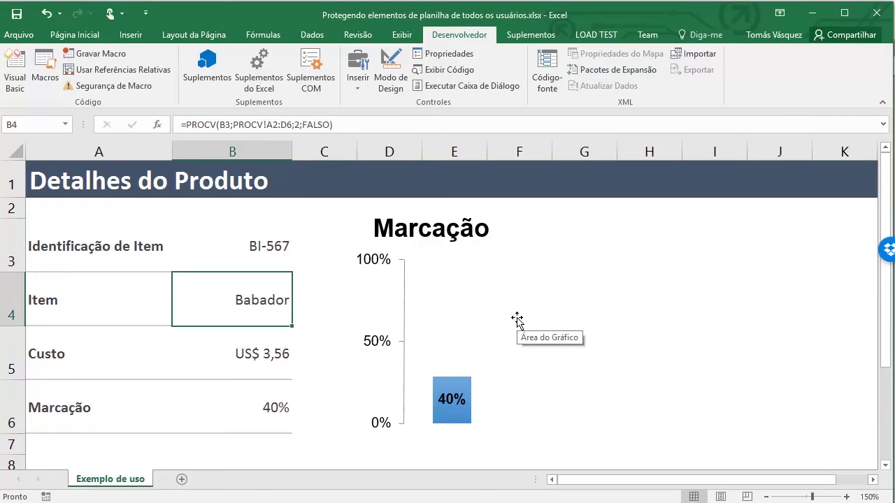
Bring Excel forward showing item BI-567 as Babador, US$ 3,56 with 40% markup.
click(590, 295)
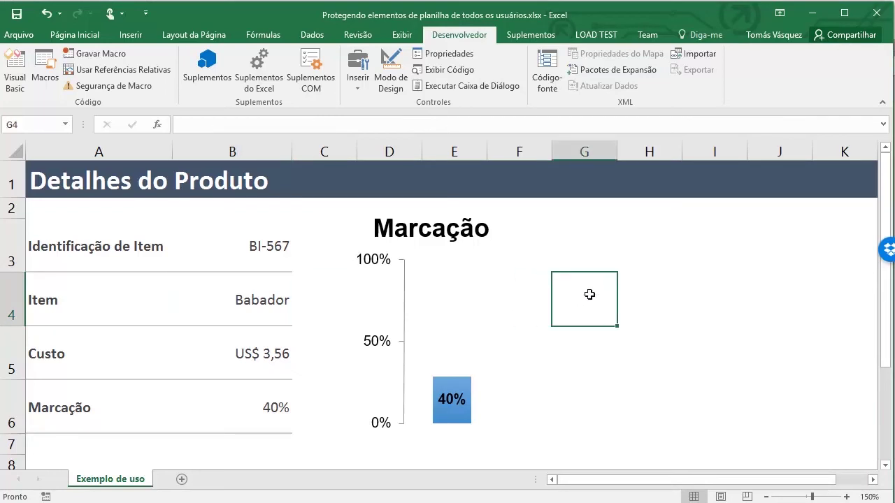
click(601, 239)
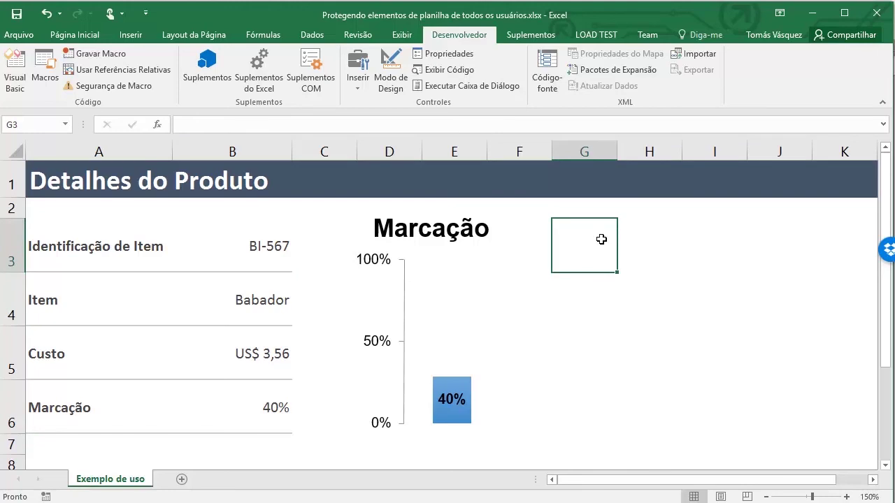